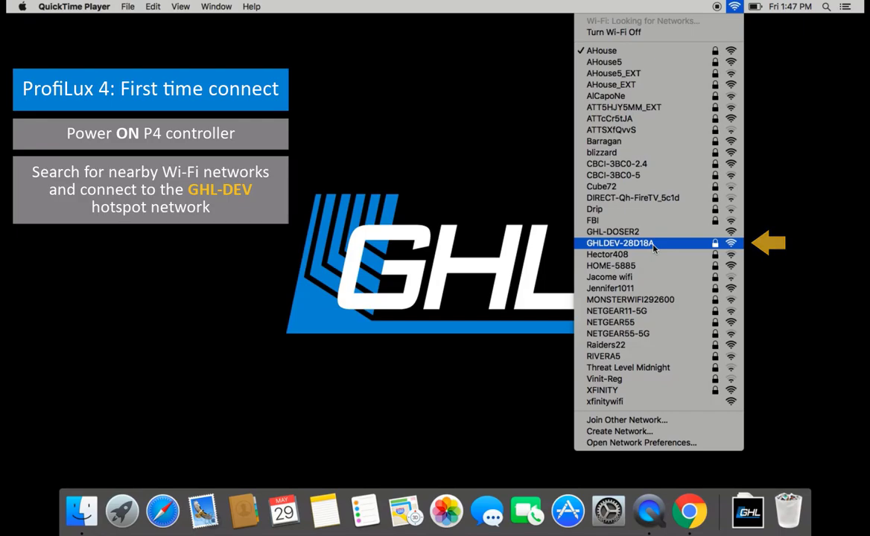
# Step: Join the Mac to the GHLDEV-28D18A hotspot using the hotspot password
pyautogui.click(654, 246)
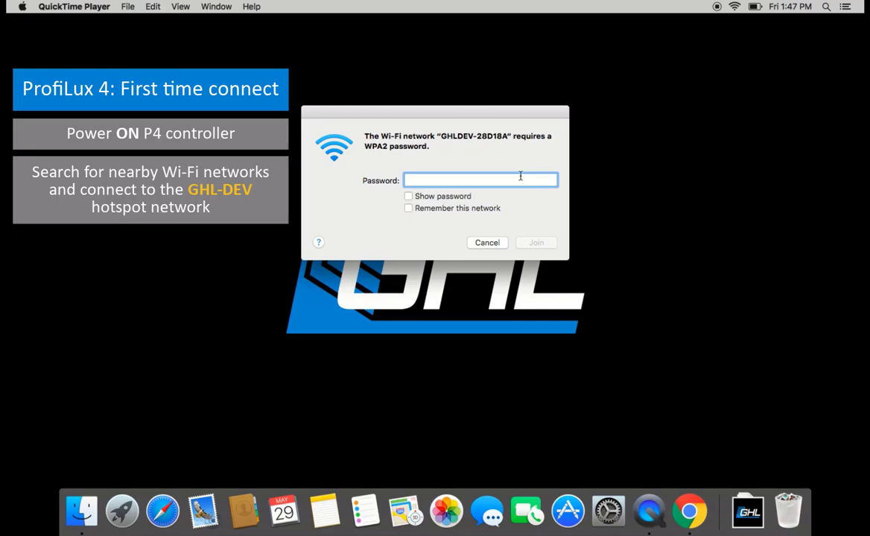
pyautogui.write('Starfi')
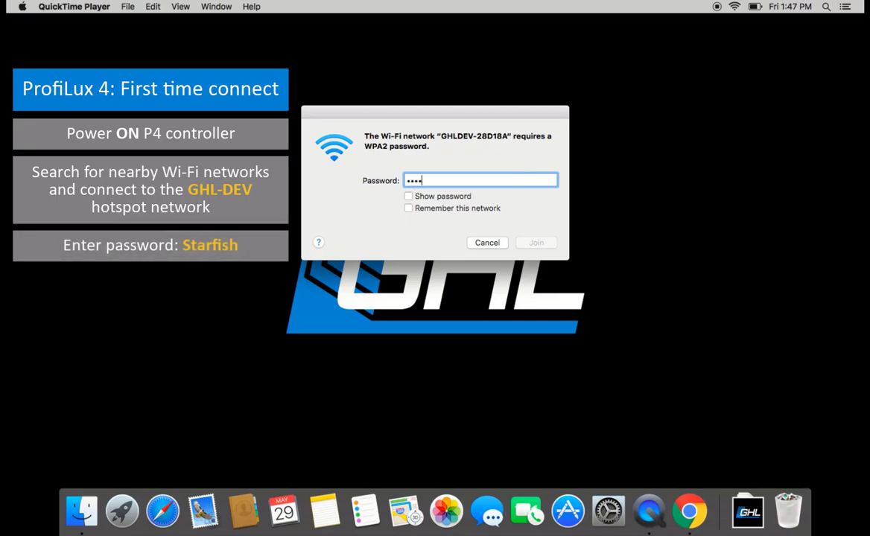
pyautogui.write('sh')
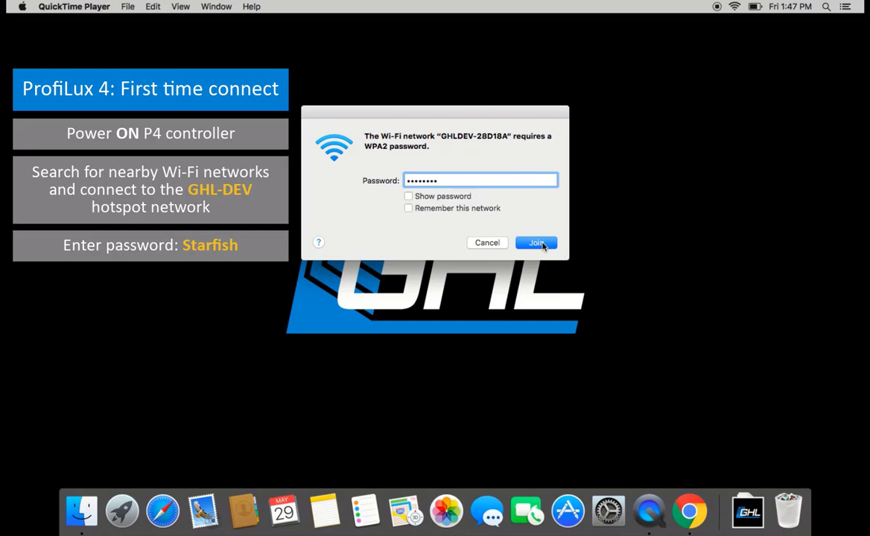
pyautogui.click(537, 244)
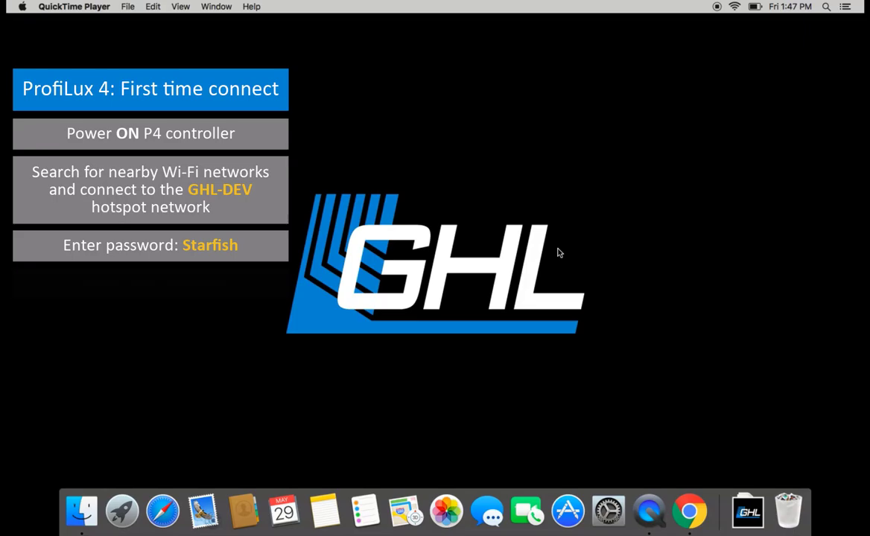
# Step: Go to 192.168.4.1 in Chrome and enter the admin username and its password
pyautogui.click(689, 511)
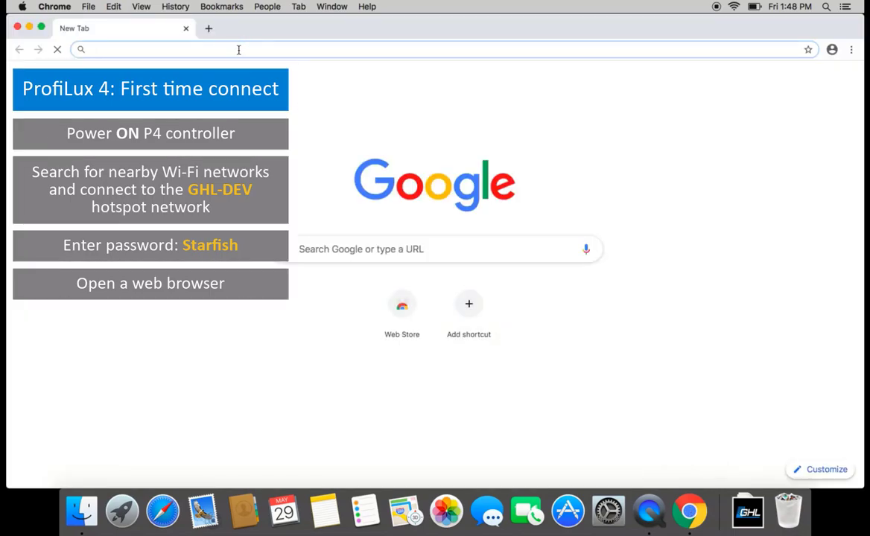
pyautogui.write('19')
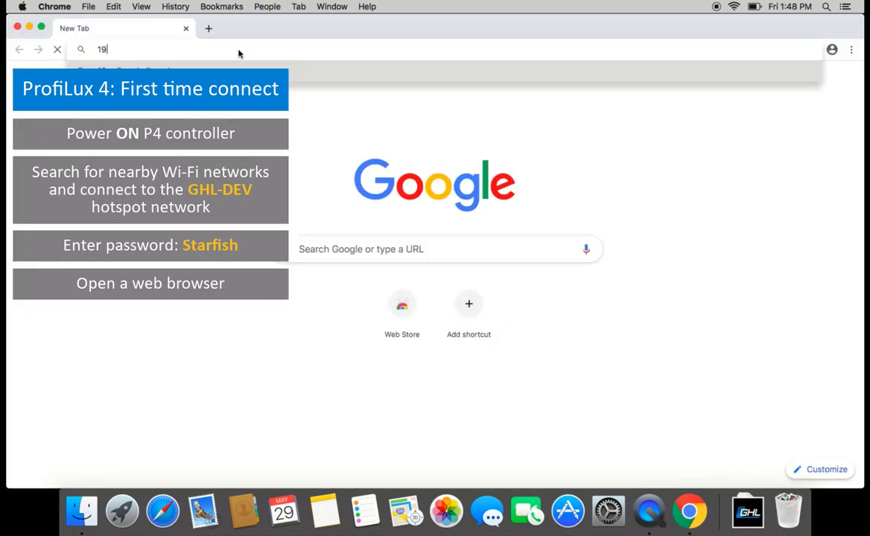
pyautogui.write('2.168.4.1')
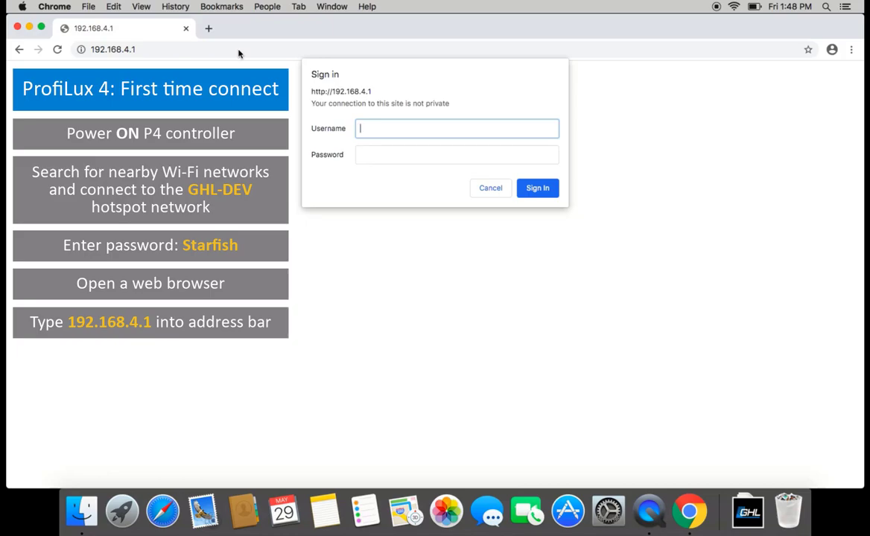
pyautogui.write('admin')
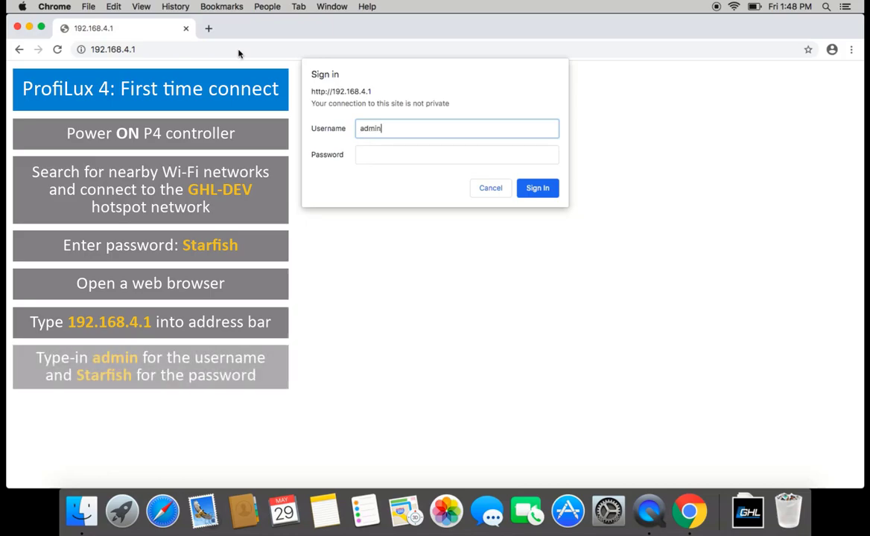
pyautogui.click(363, 153)
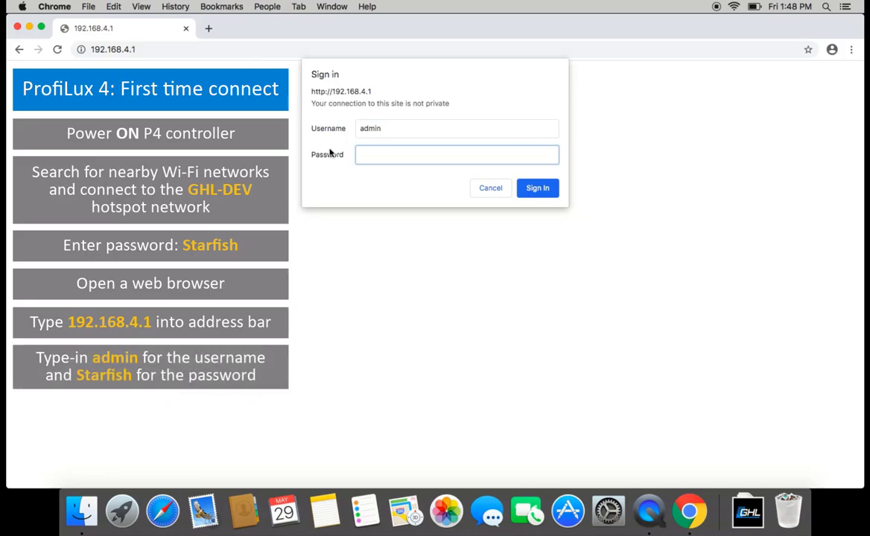
pyautogui.write('Starfish')
# Step: Sign in, keep English, decline myGHL linking and finish the setup wizard
pyautogui.click(534, 190)
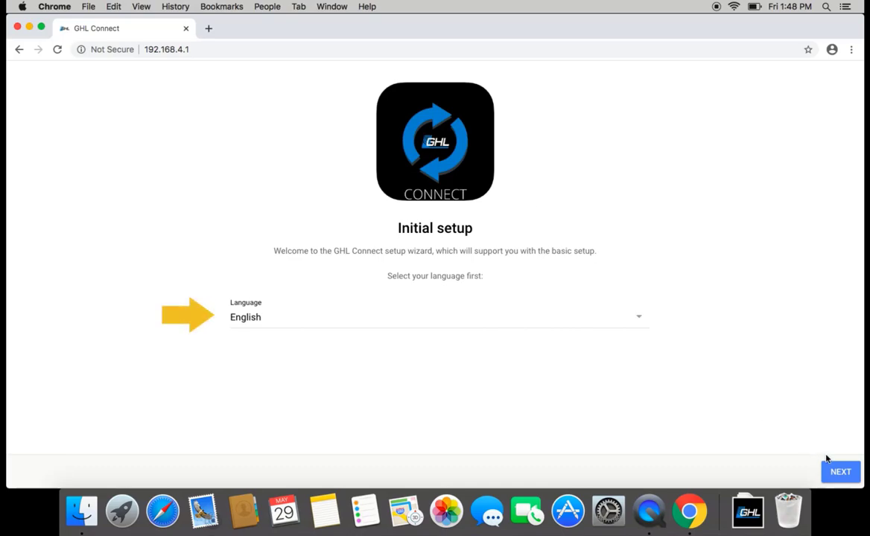
pyautogui.click(842, 473)
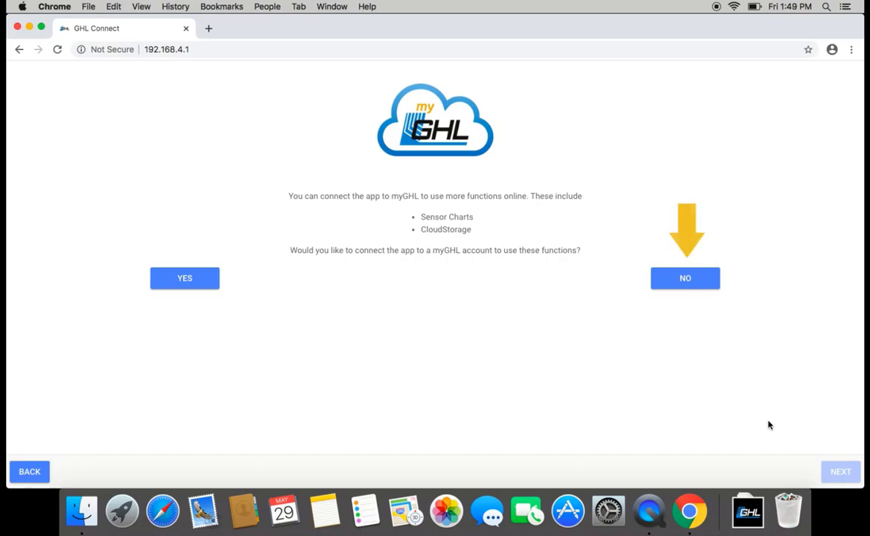
pyautogui.click(700, 288)
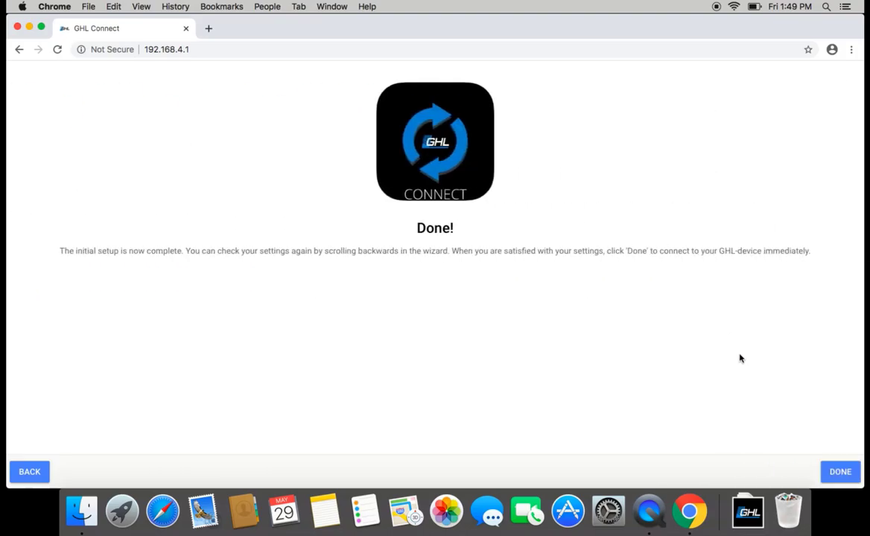
pyautogui.click(837, 471)
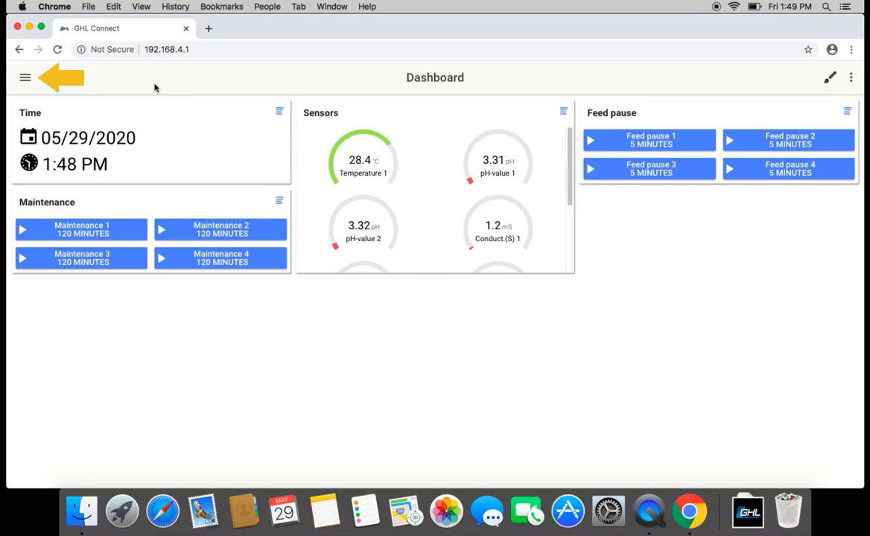
# Step: On the Network page, enable both Wi-Fi Client and Access Point modes
pyautogui.click(25, 77)
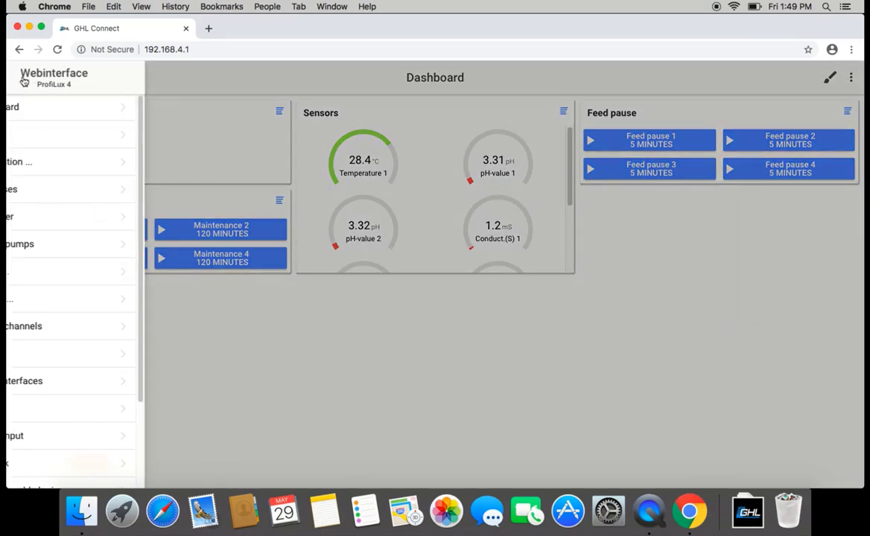
pyautogui.click(73, 462)
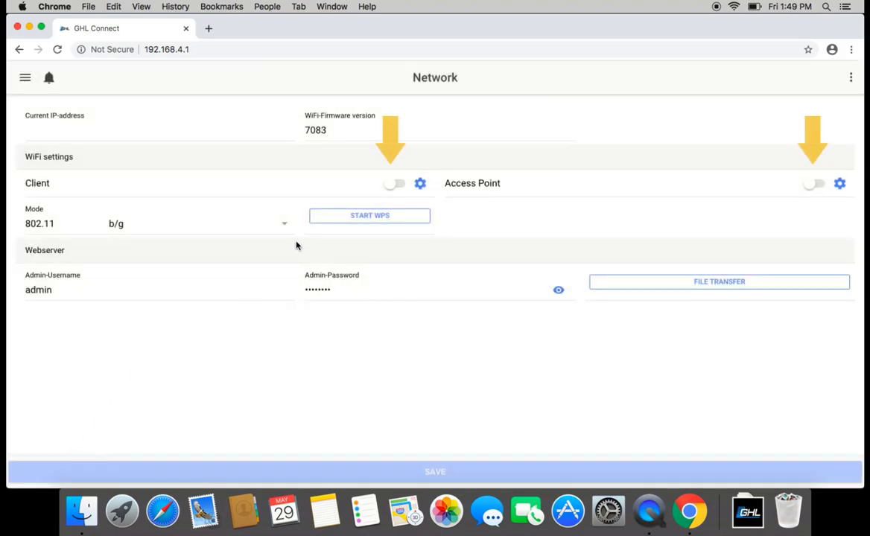
pyautogui.click(393, 185)
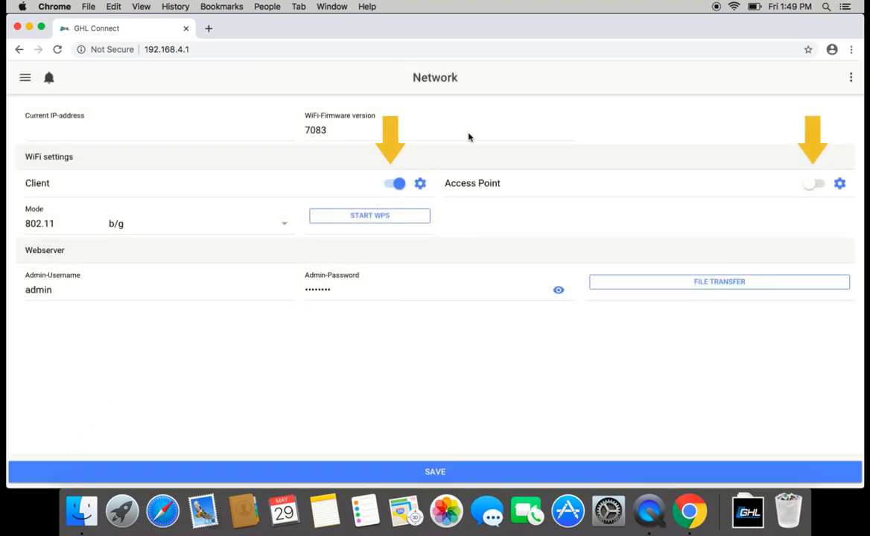
pyautogui.click(811, 185)
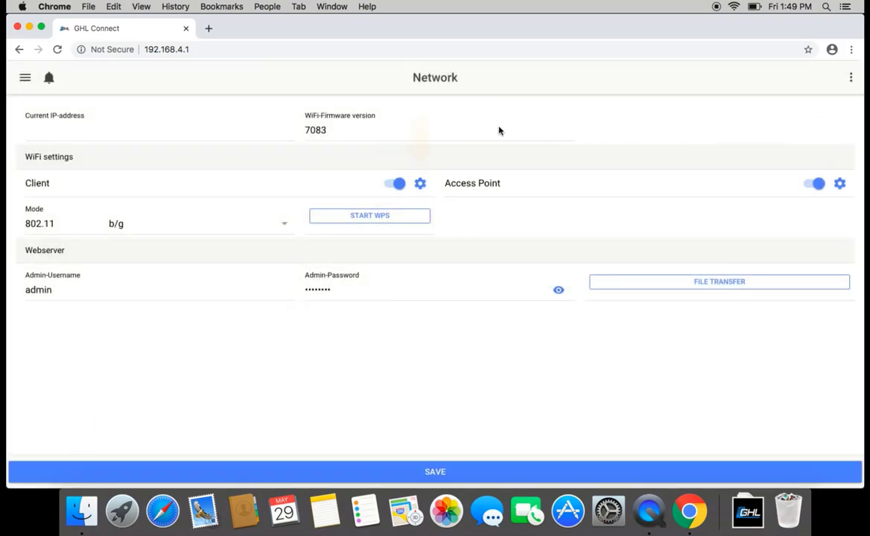
# Step: Set the Wi-Fi client to SSID AHouse with the home Wi-Fi key and apply
pyautogui.click(421, 187)
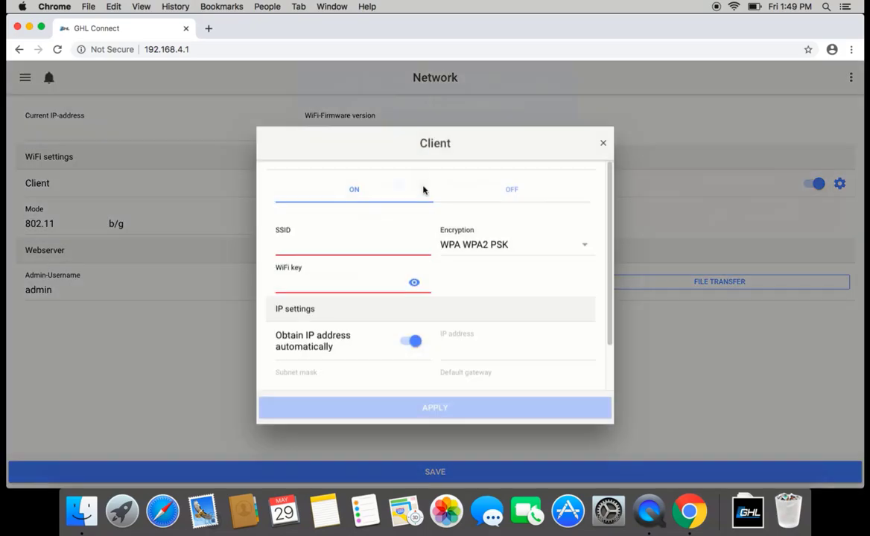
pyautogui.click(351, 245)
pyautogui.write('AHouse')
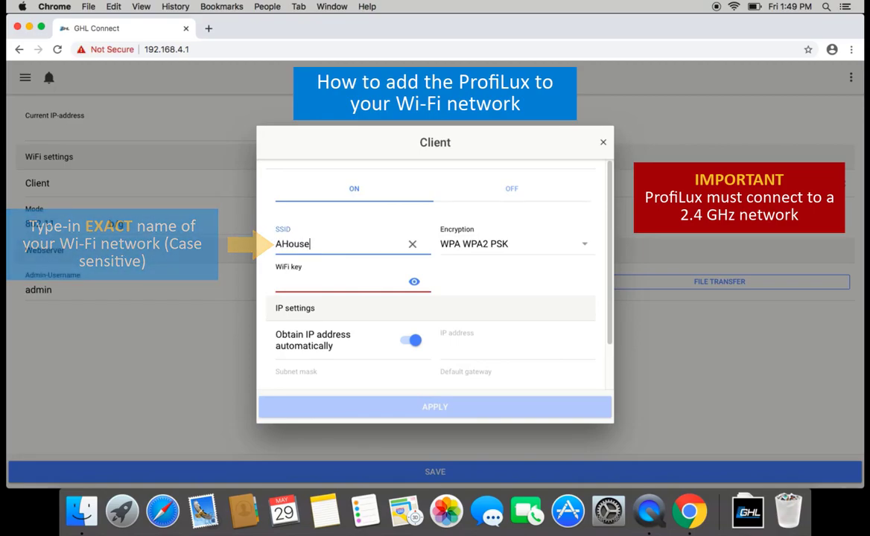
pyautogui.click(323, 283)
pyautogui.write('••••••')
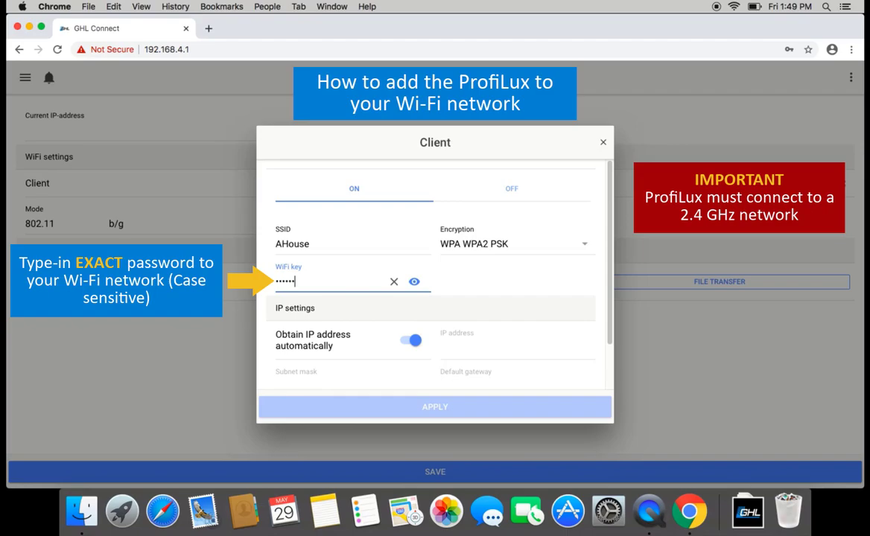
pyautogui.write('••••')
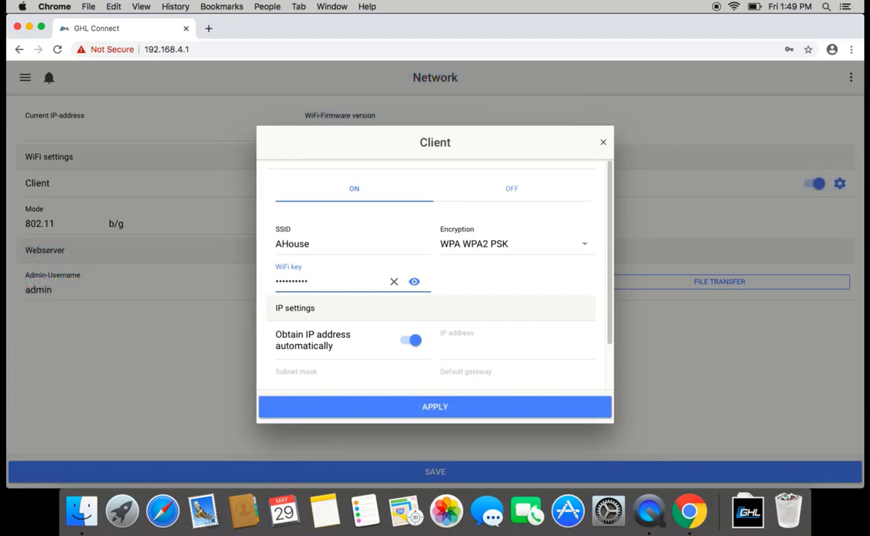
pyautogui.click(427, 409)
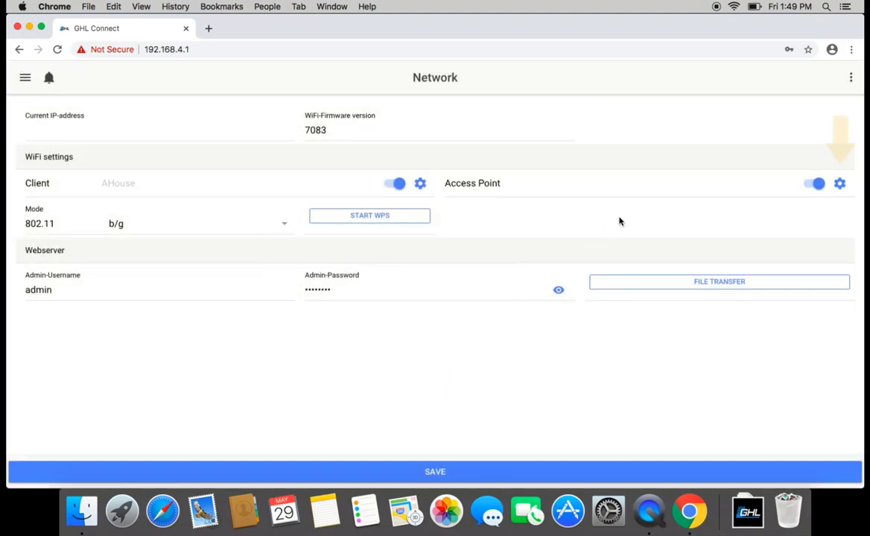
# Step: Set the Access Point SSID to 'P4 hotspot' with a new Wi-Fi key and apply
pyautogui.click(840, 187)
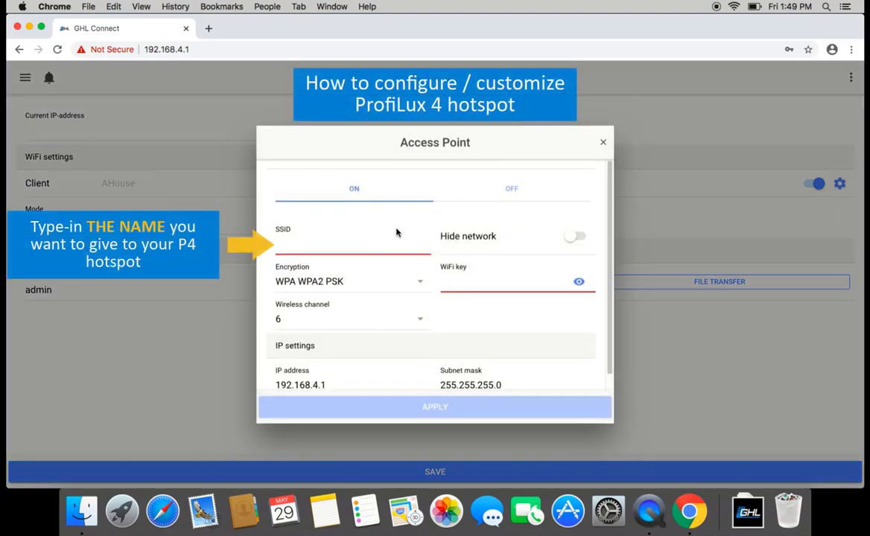
pyautogui.click(385, 245)
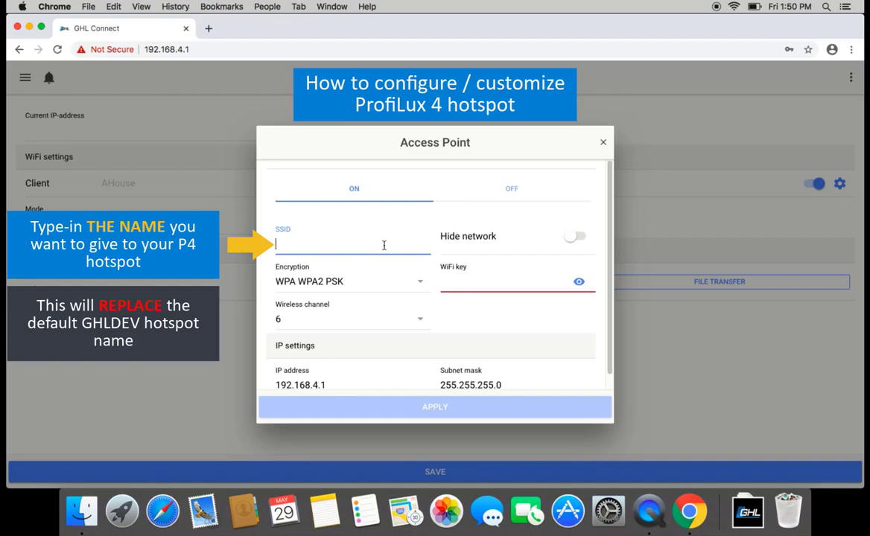
pyautogui.write('P4 hotspot')
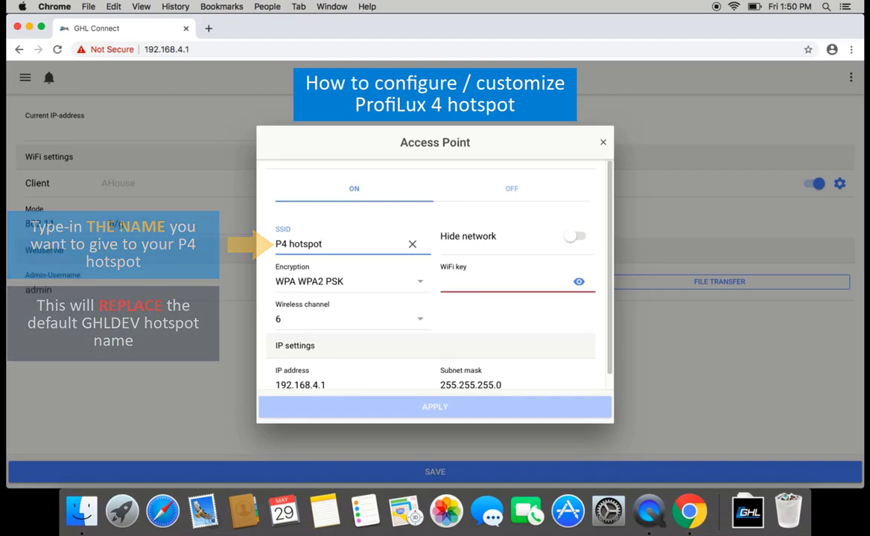
pyautogui.click(465, 284)
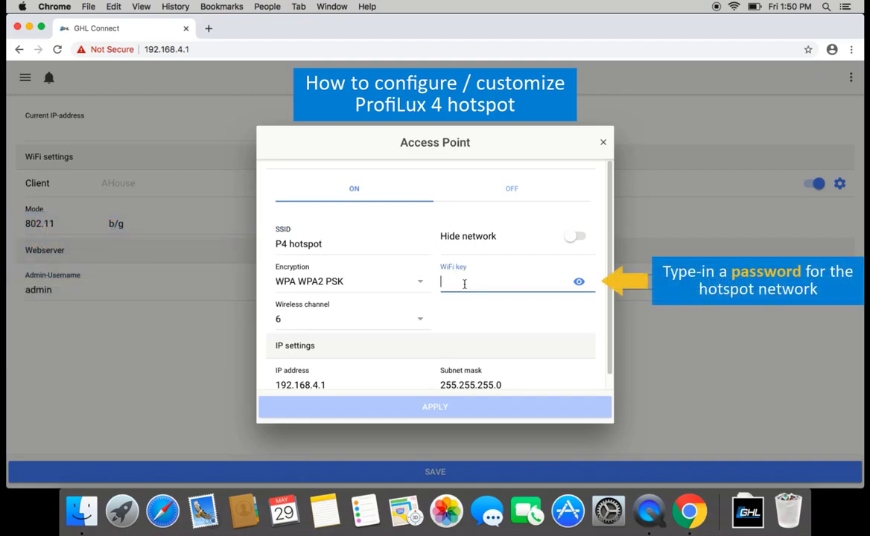
pyautogui.write('••••••••')
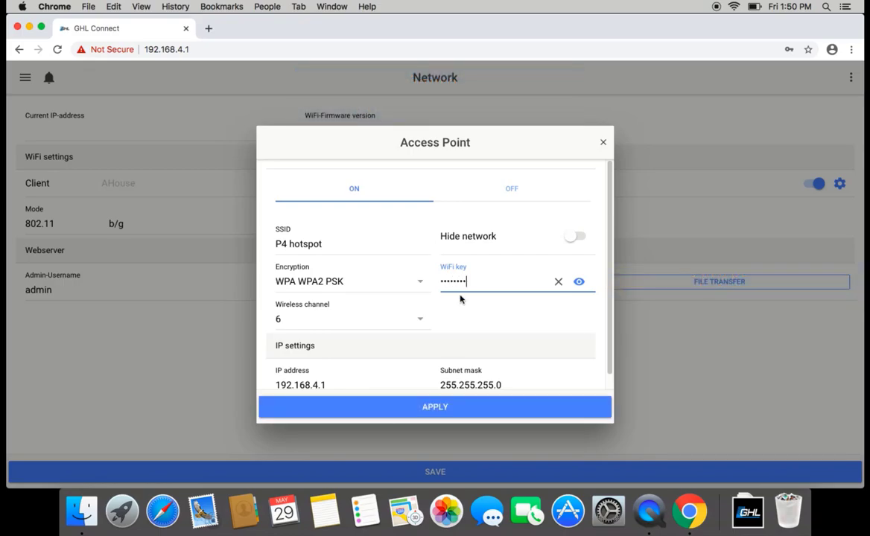
pyautogui.click(433, 408)
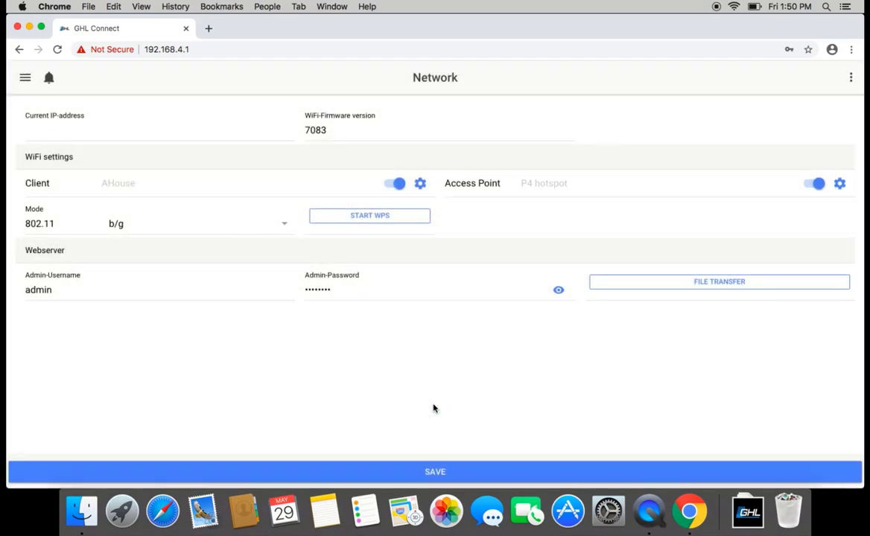
# Step: Save the network settings, confirm the warning and acknowledge the saved notice
pyautogui.click(438, 472)
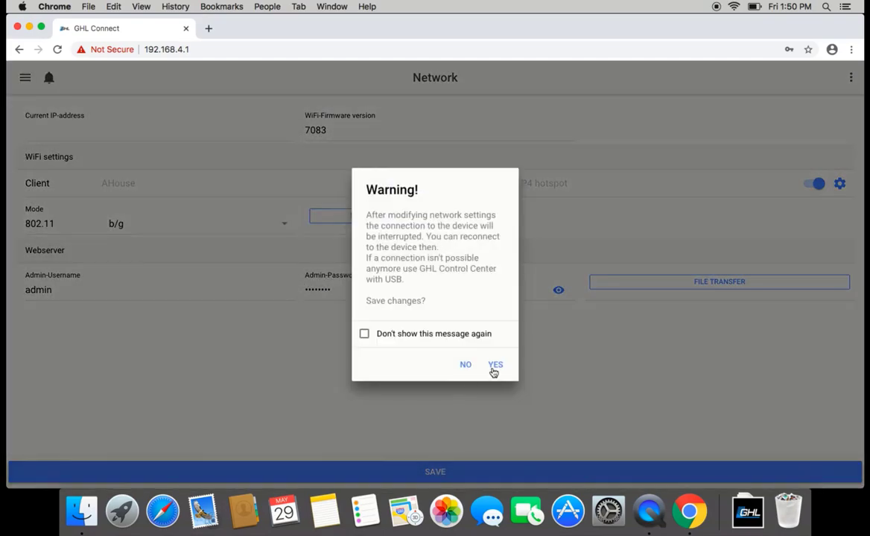
pyautogui.click(495, 365)
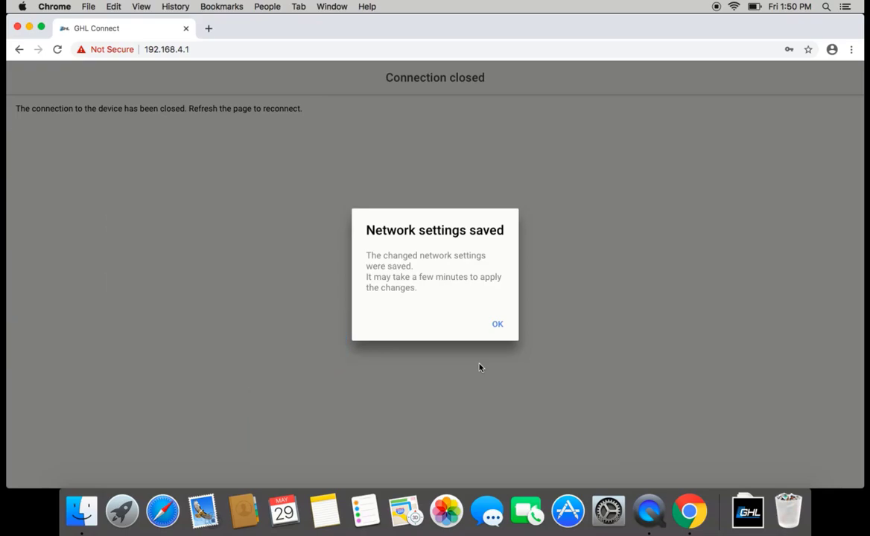
pyautogui.click(498, 325)
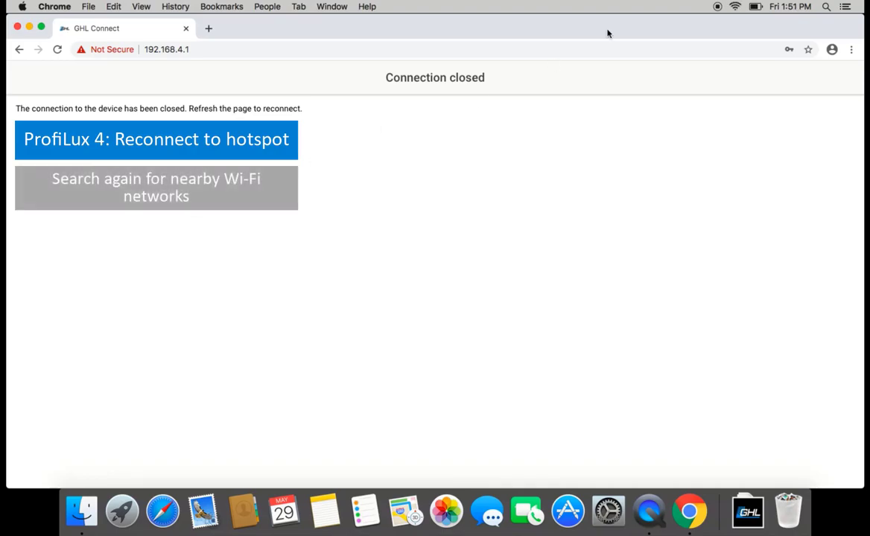
# Step: Join the Mac to the P4 hotspot network with its Wi-Fi password
pyautogui.click(734, 8)
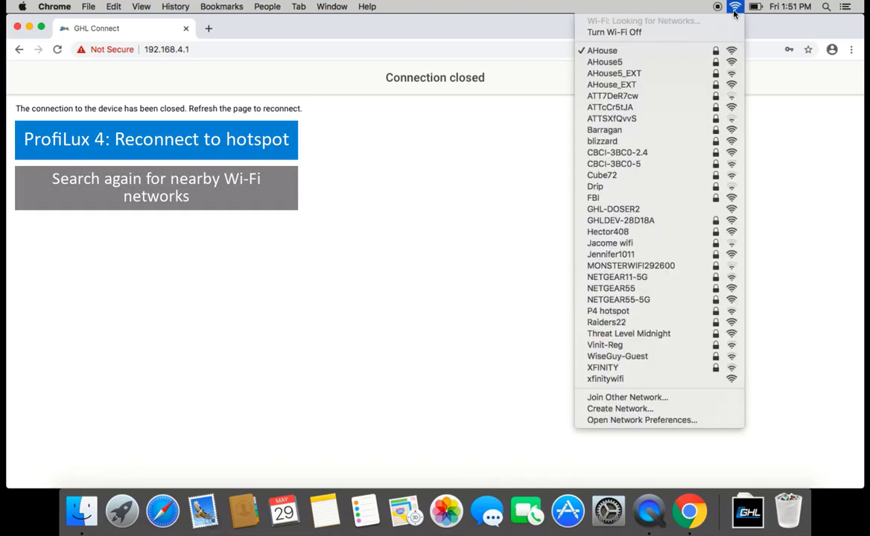
pyautogui.click(626, 312)
pyautogui.write('••••••')
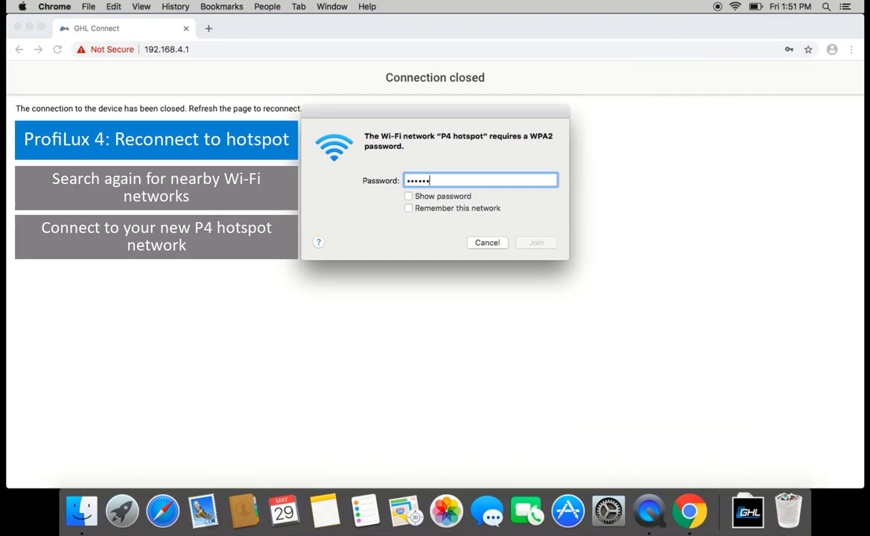
pyautogui.write('••')
pyautogui.click(540, 246)
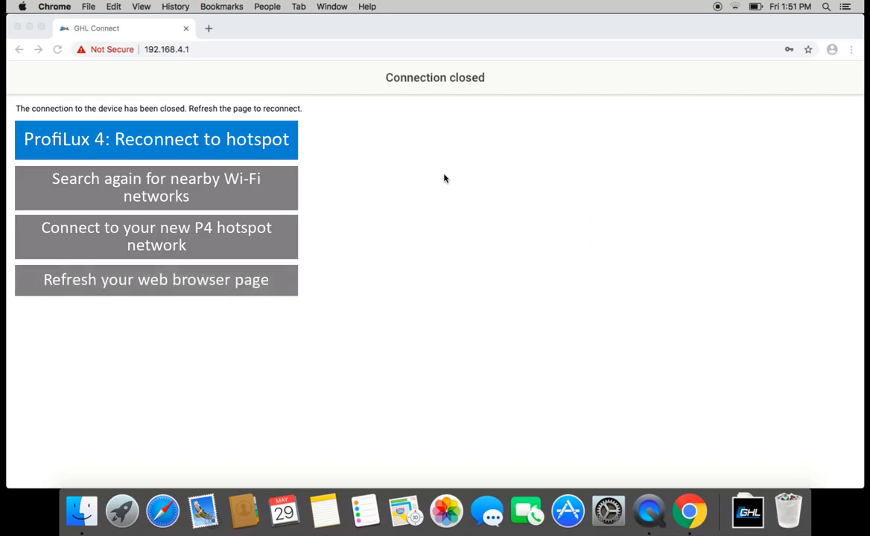
# Step: Reload to reconnect and verify Network shows IP 192.168.0.131 and P4 hotspot
pyautogui.click(58, 50)
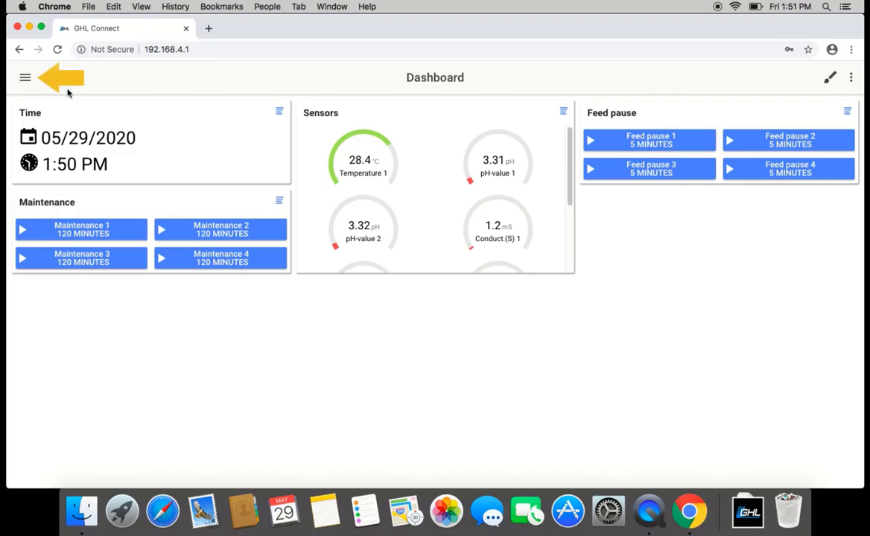
pyautogui.click(26, 78)
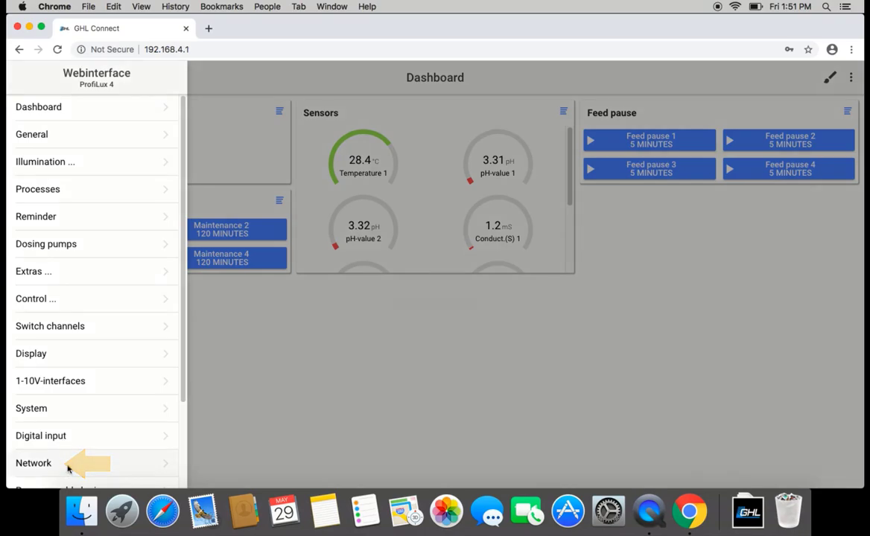
pyautogui.click(33, 464)
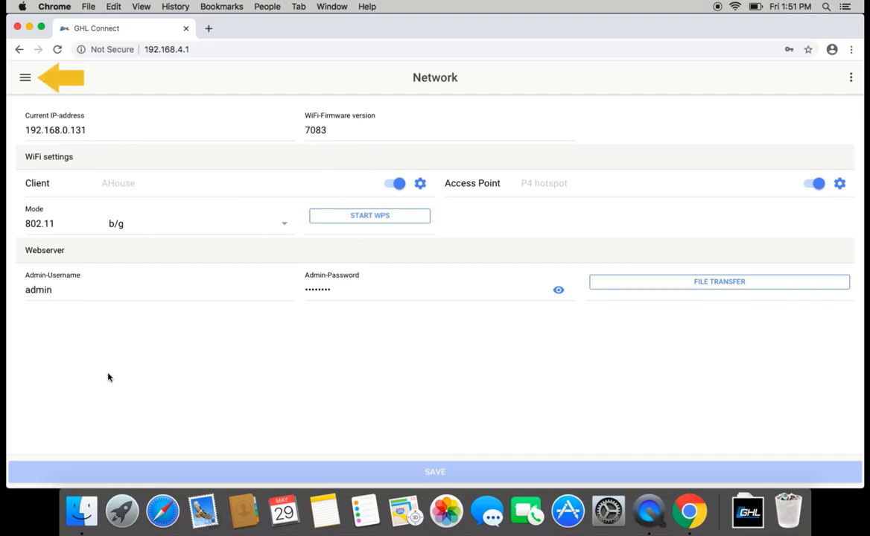
pyautogui.click(25, 79)
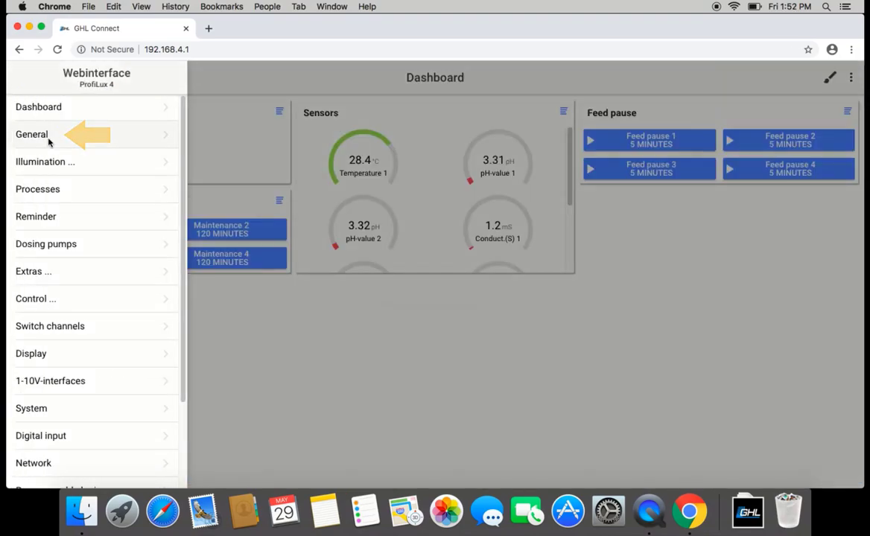
# Step: Set General time and date to local, keep Alarm Mode Off, save, then minimize Chrome
pyautogui.click(45, 131)
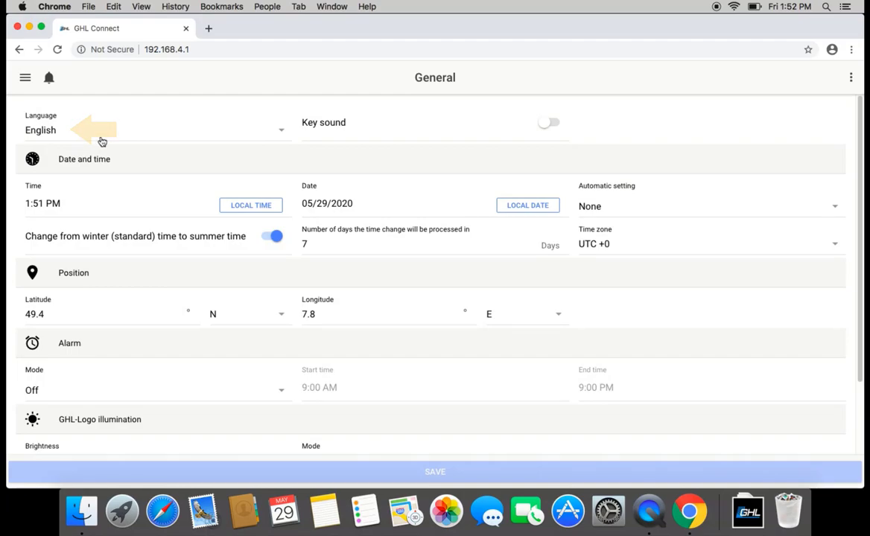
pyautogui.click(240, 206)
pyautogui.click(509, 207)
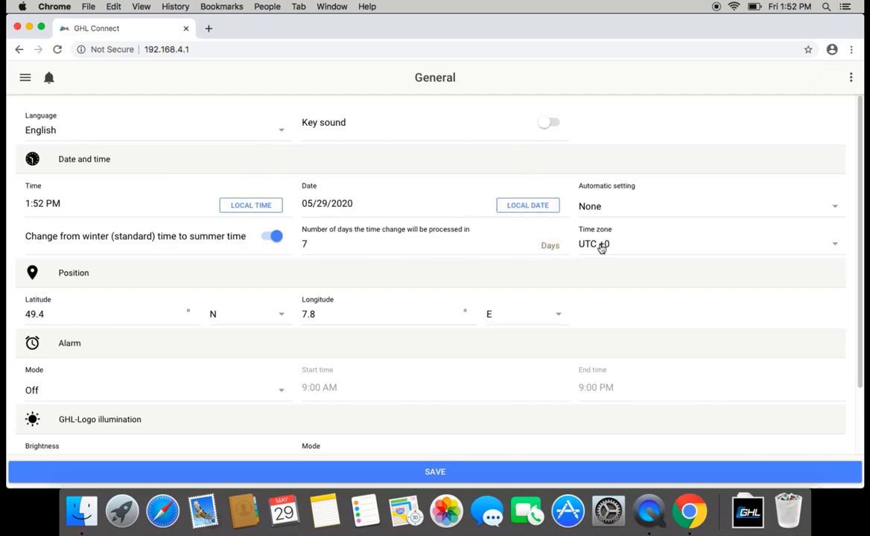
pyautogui.scroll(-2, 517, 340)
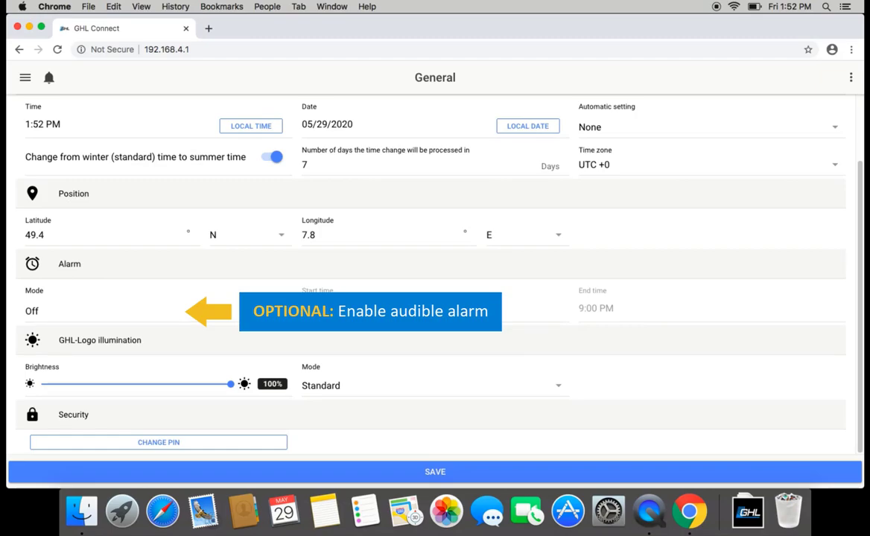
pyautogui.click(168, 320)
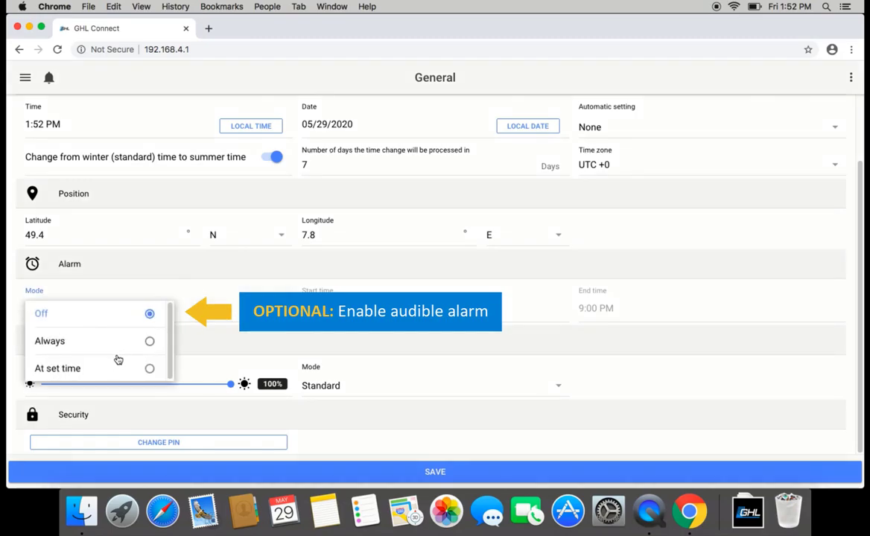
pyautogui.click(212, 311)
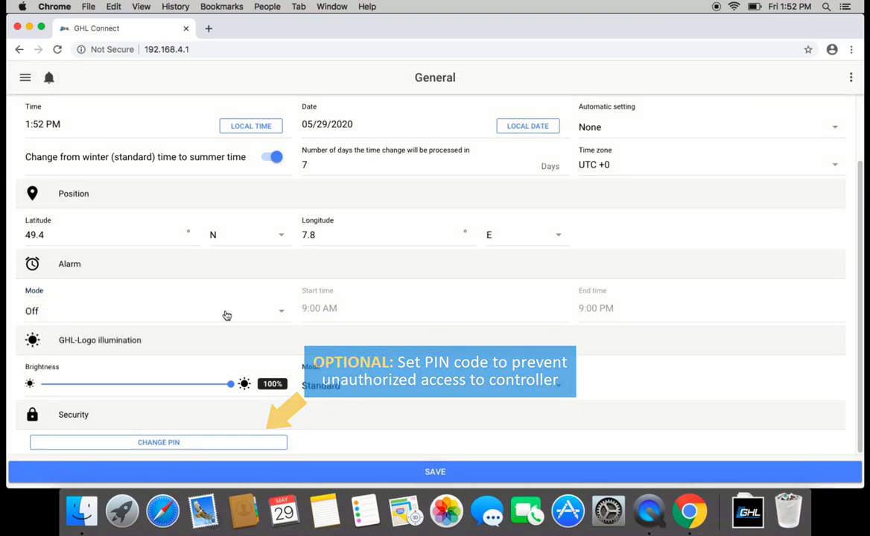
pyautogui.click(437, 471)
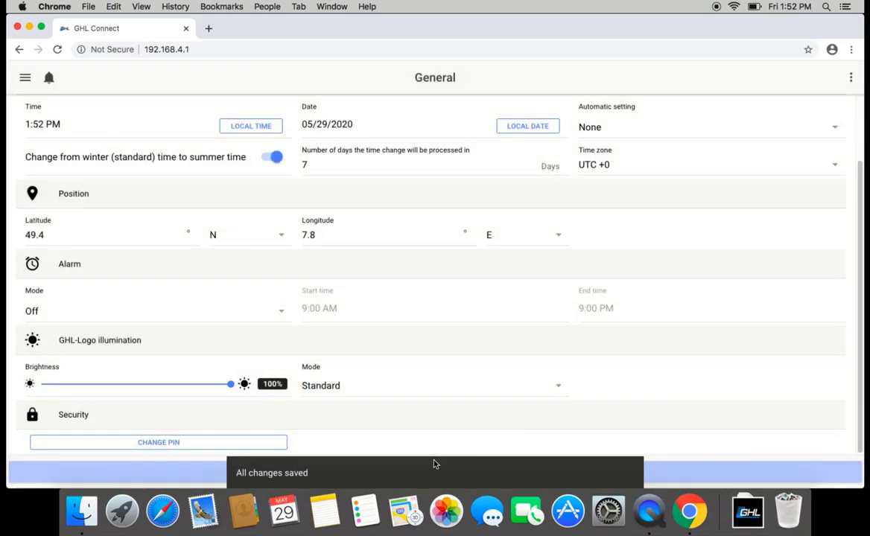
pyautogui.click(30, 27)
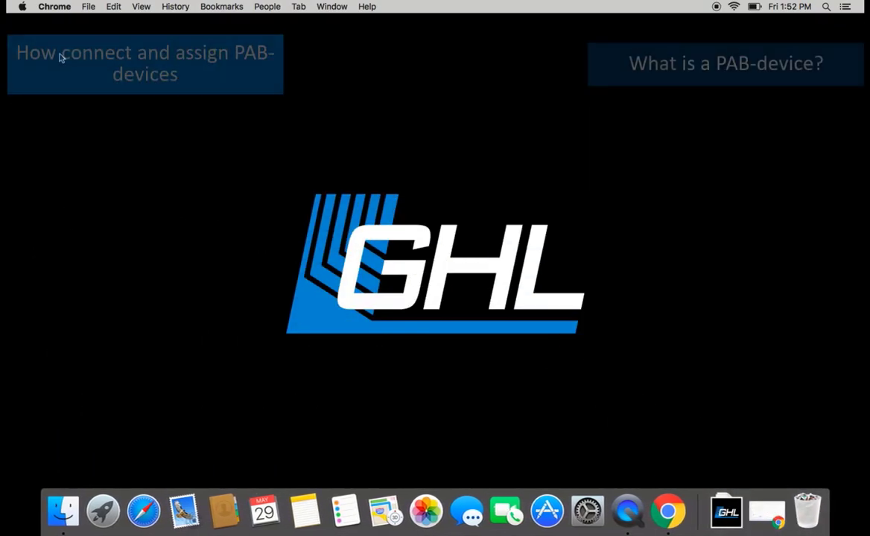